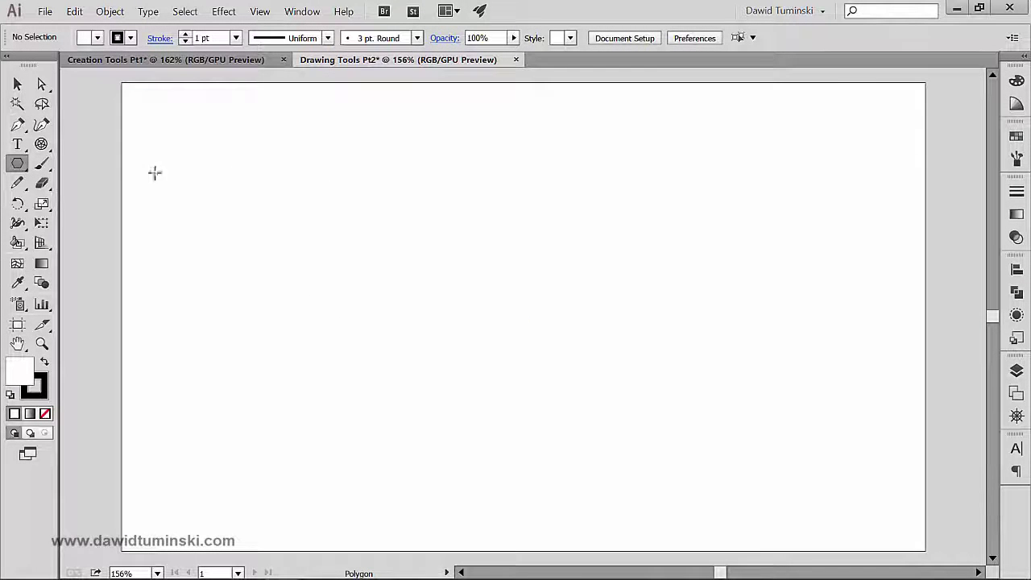
Swap the Polygon tool for the Star tool from the shape-tool flyout
drag(18, 167, 83, 247)
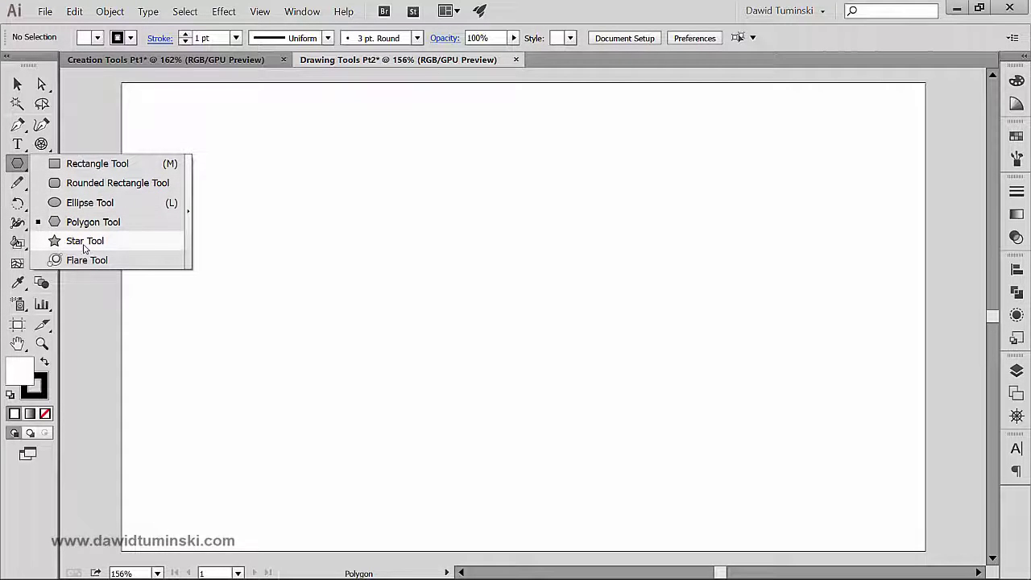
drag(154, 245, 153, 245)
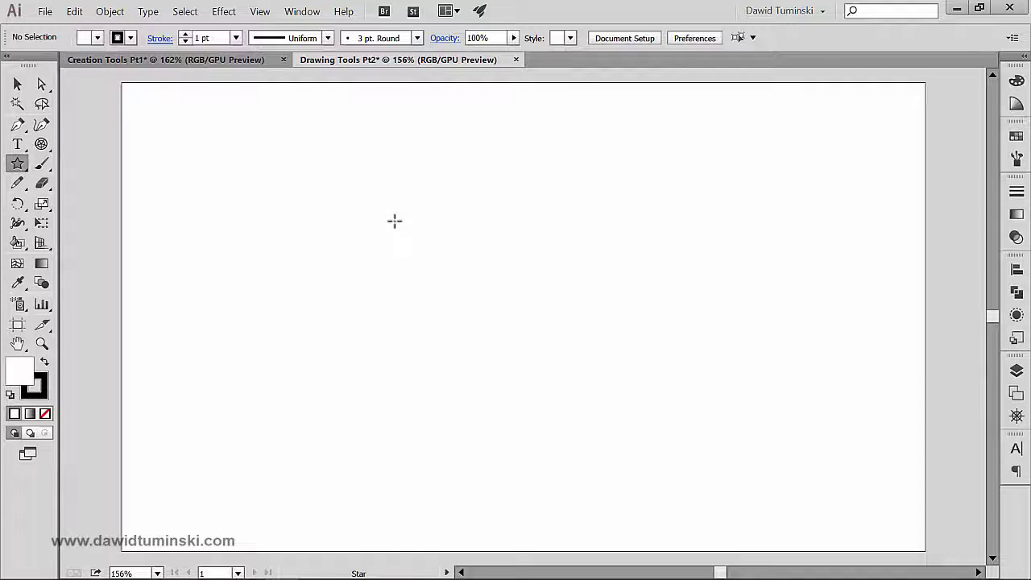
Draw a small five-pointed star near the artboard's upper left
drag(380, 233, 277, 230)
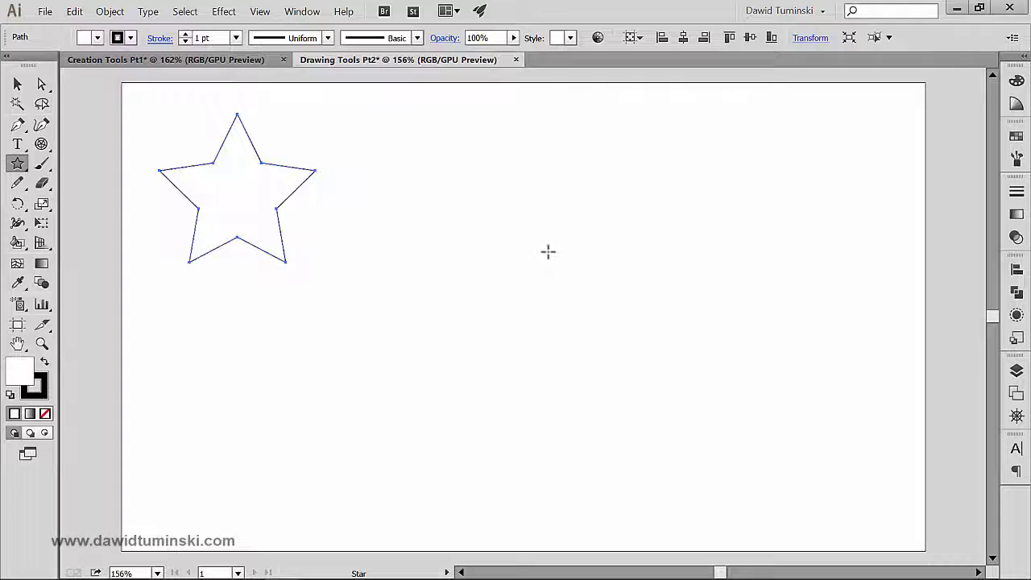
Begin dragging a second star from its centre, right of the five-pointed star
drag(493, 232, 562, 303)
Adjust the point count with arrow keys while sizing and tilting the star, ending at 21 points
key(Up)
key(Up)
key(Up)
key(Up)
key(Up)
key(Up)
key(Up)
key(Up)
key(Up)
key(Up)
key(Up)
key(Up)
key(Up)
key(Up)
key(Up)
key(Up)
key(Up)
key(Up)
key(Up)
key(Up)
key(Up)
key(Up)
key(Up)
key(Up)
key(Up)
key(Up)
key(Down)
key(Down)
key(Down)
key(Down)
key(Down)
key(Down)
key(Down)
key(Down)
key(Down)
key(Down)
key(Down)
key(Down)
key(Down)
key(Down)
key(Down)
key(Down)
key(Down)
key(Down)
key(Down)
key(Down)
key(Down)
key(Down)
key(Down)
key(Down)
key(Down)
key(Down)
key(Down)
key(Down)
key(Down)
key(Down)
key(Down)
key(Down)
key(Up)
key(Up)
key(Up)
key(Up)
key(Up)
key(Down)
key(Down)
key(Down)
key(Down)
key(Down)
key(Down)
key(Down)
key(Down)
key(Up)
key(Up)
key(Up)
key(Up)
key(Up)
key(Up)
key(Up)
key(Up)
key(Up)
drag(616, 335, 569, 308)
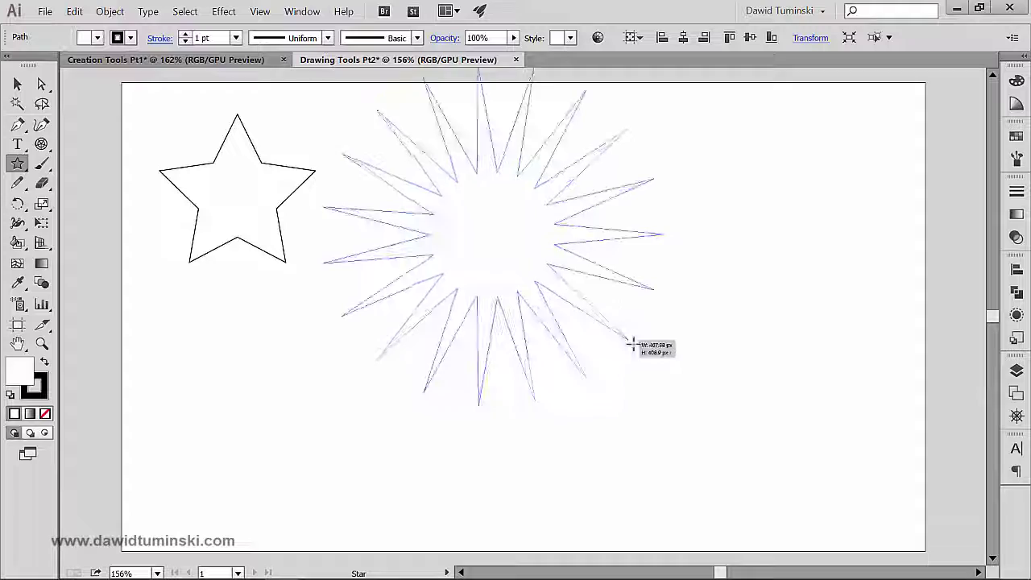
drag(633, 346, 578, 310)
drag(510, 255, 538, 268)
drag(610, 317, 698, 302)
key(Up)
key(Up)
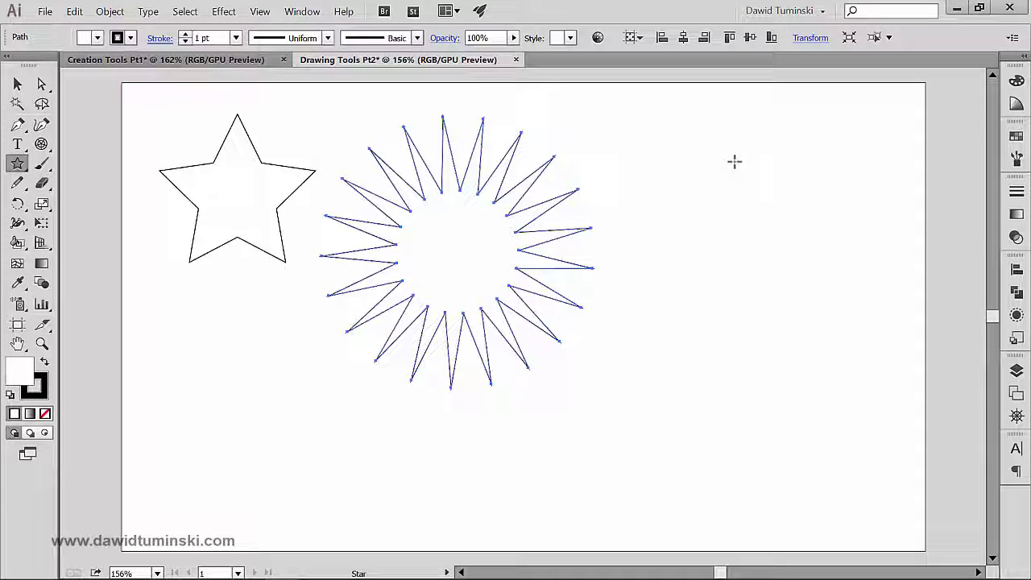
Create a 15-point star with 200 px outer and 25 px inner radius at the upper right
click(734, 163)
drag(591, 203, 792, 117)
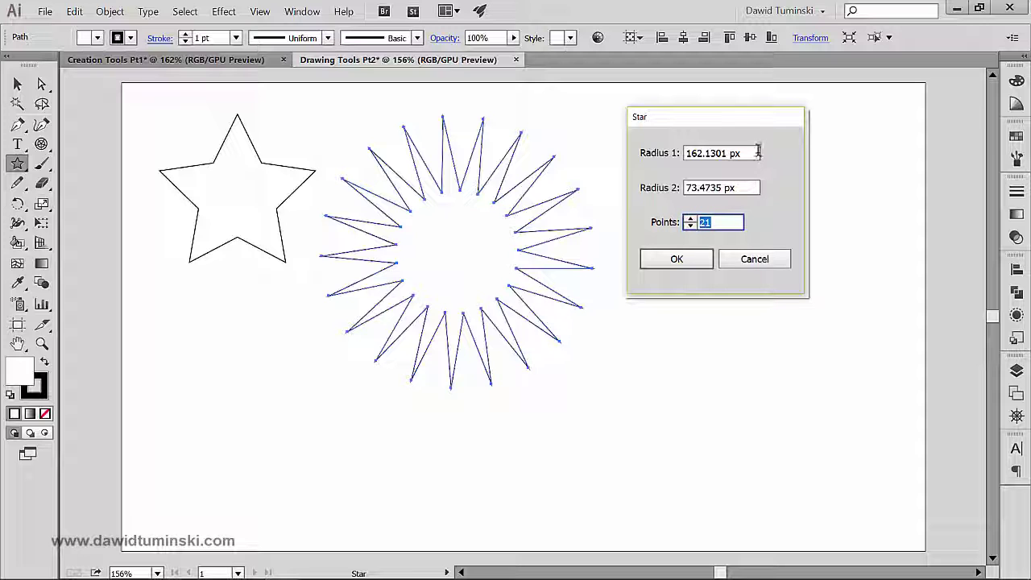
drag(754, 153, 637, 175)
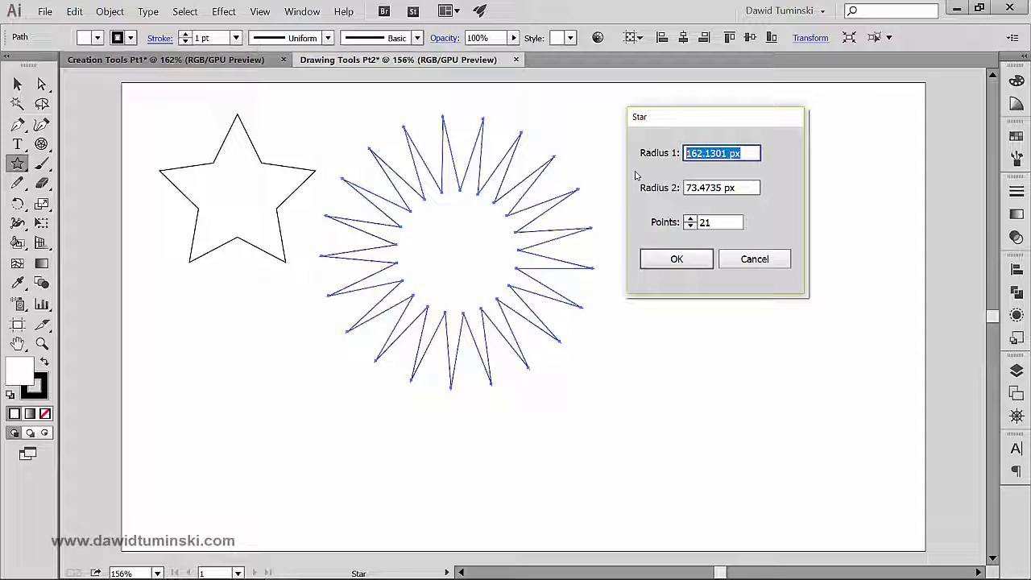
mouse_move(753, 122)
mouse_down()
mouse_move(739, 126)
mouse_move(749, 119)
mouse_up()
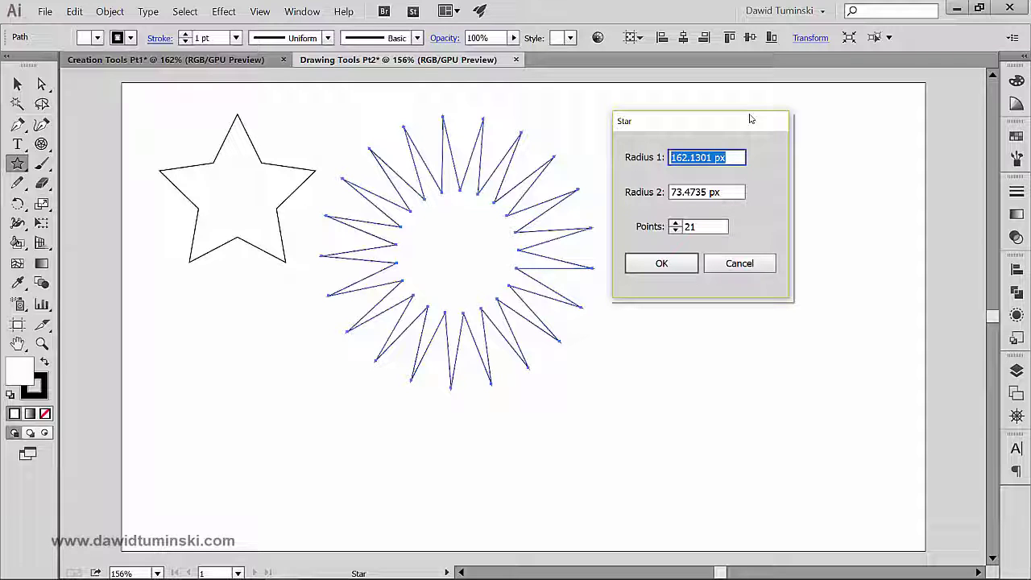
text(200)
key(Tab)
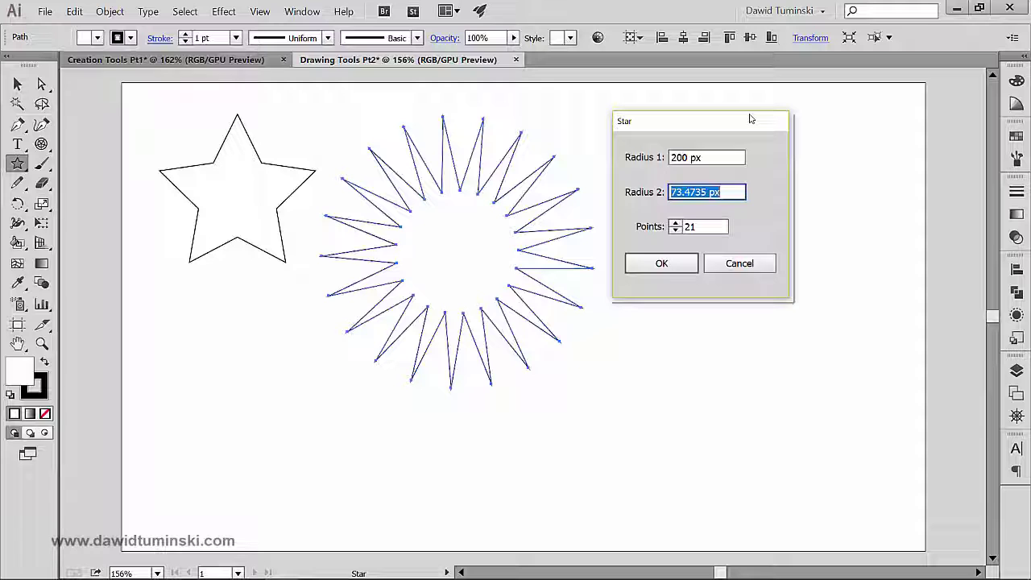
text(25)
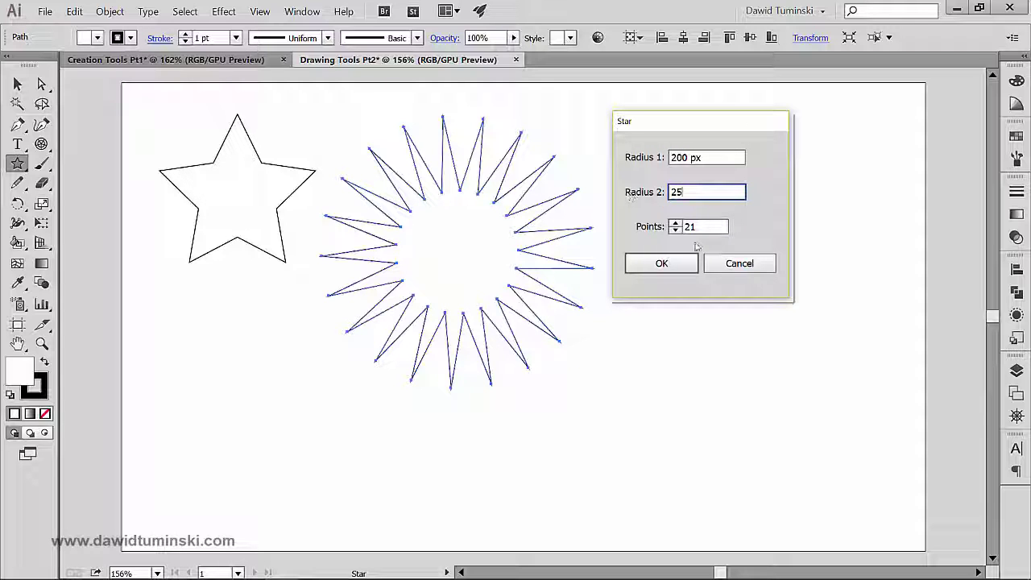
key(Tab)
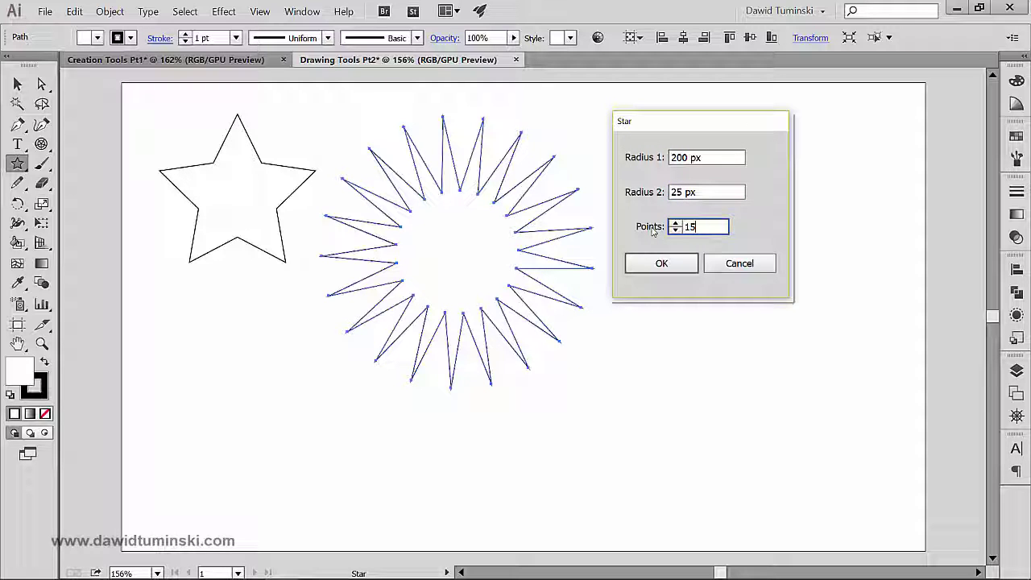
click(662, 263)
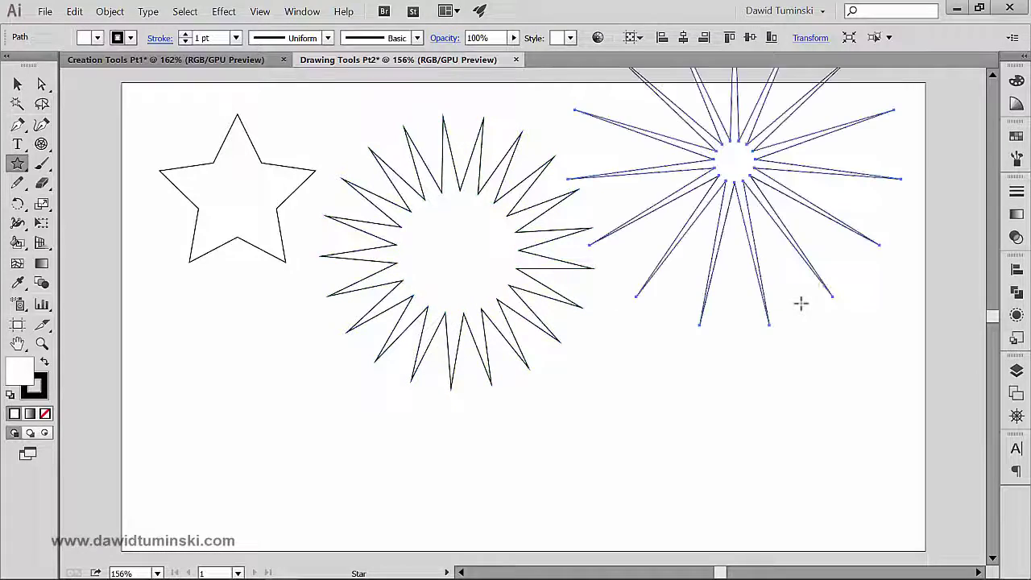
Ctrl-drag the 15-point star down and the 21-point star up and left
key(ctrl)
drag(822, 177, 829, 271)
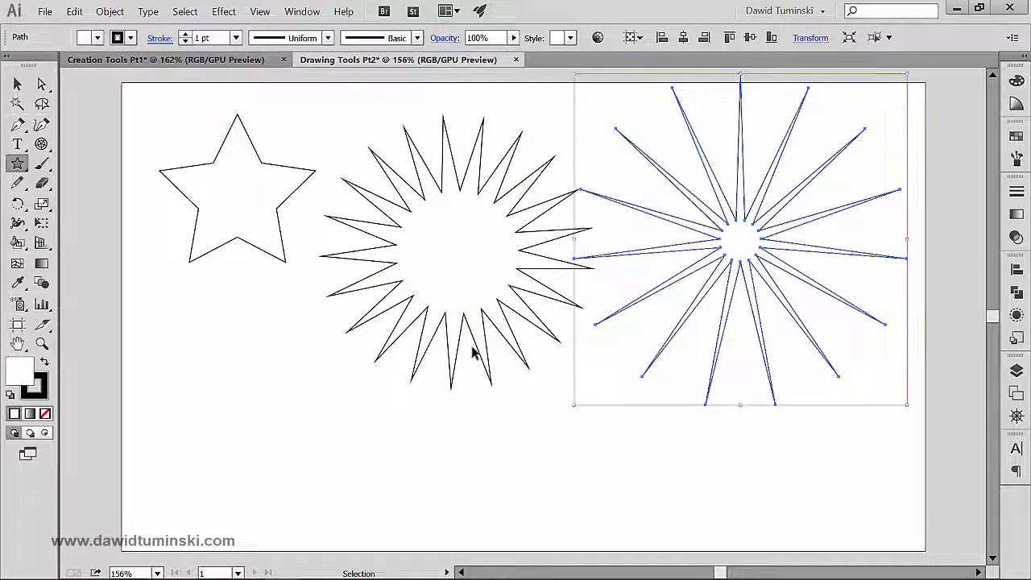
drag(465, 329, 447, 296)
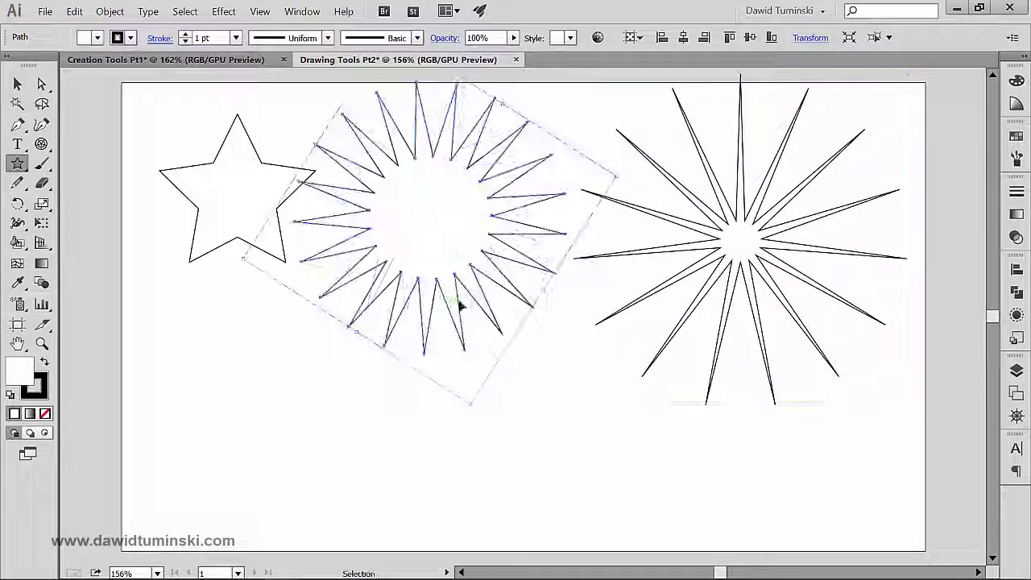
Create a lower-left star with Radius 1 25 px and Radius 2 200 px, then nudge it down-right
click(257, 402)
drag(723, 158, 580, 132)
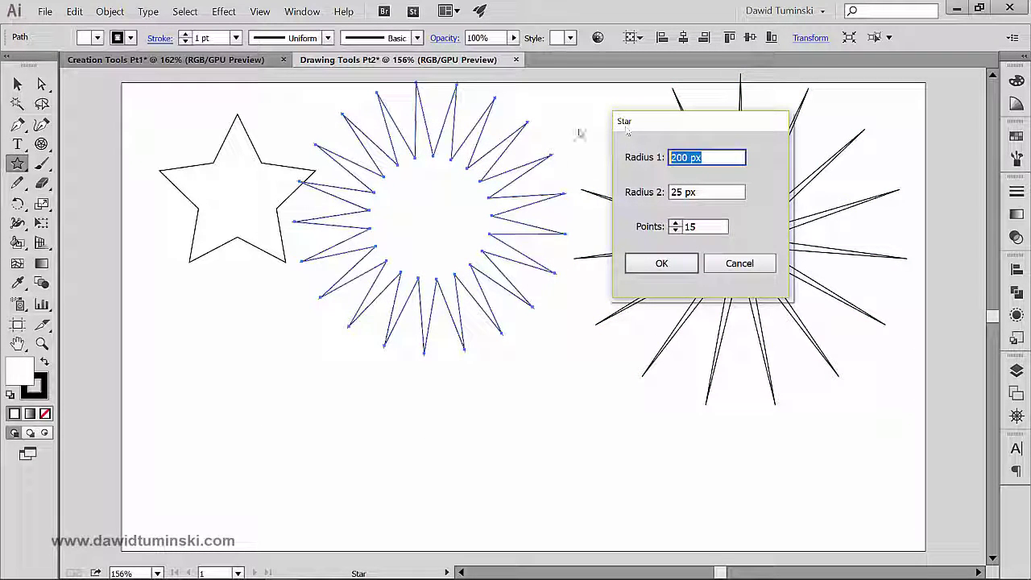
drag(707, 120, 431, 149)
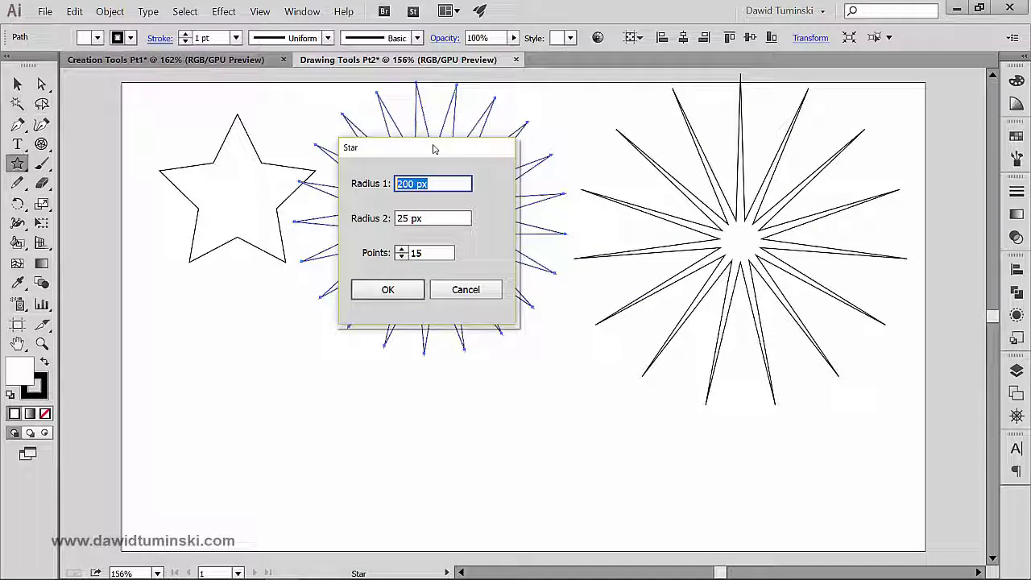
text(25)
key(Tab)
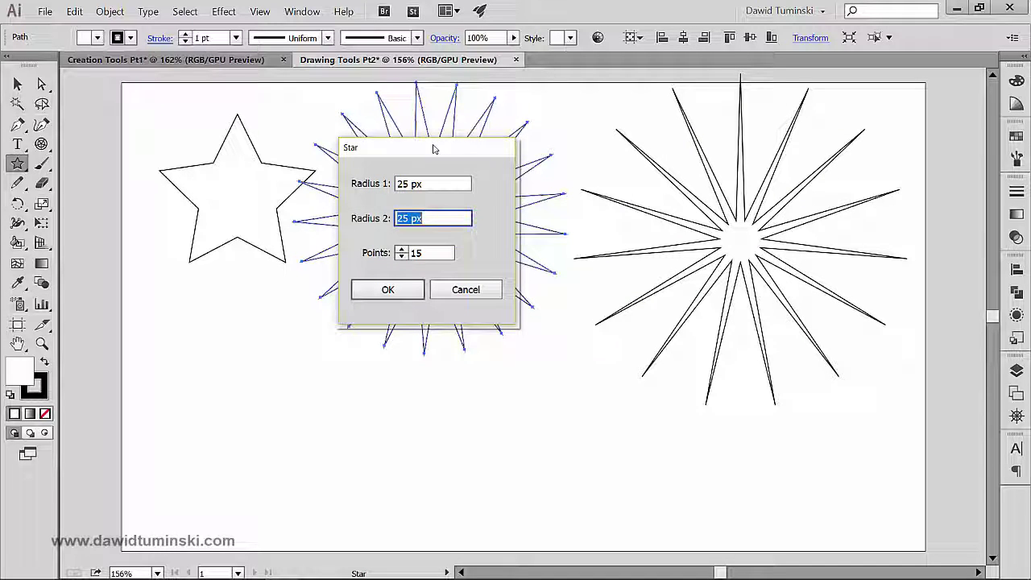
text(200)
key(Return)
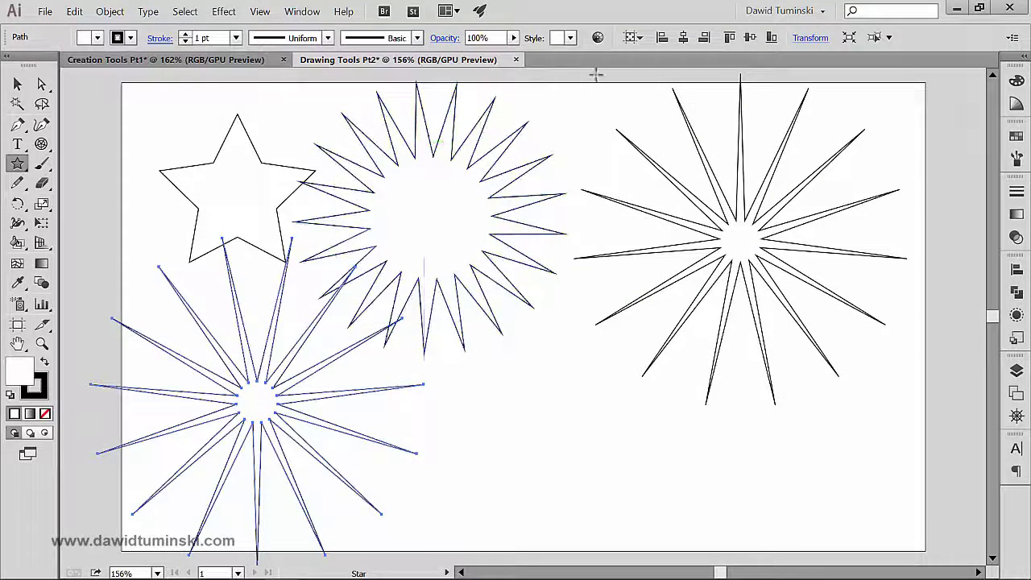
ctrl+click(631, 410)
drag(350, 398, 368, 426)
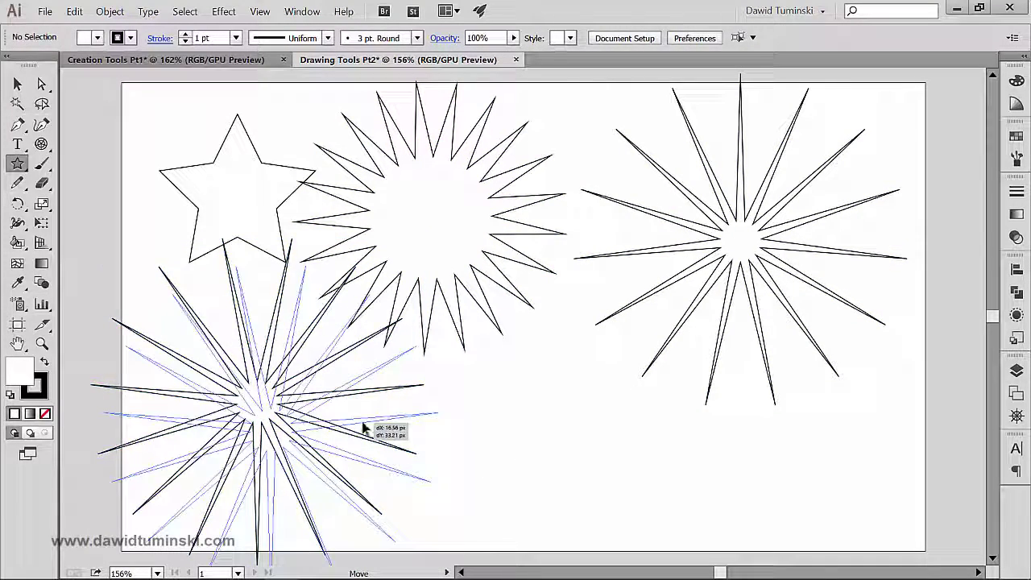
ctrl+click(556, 433)
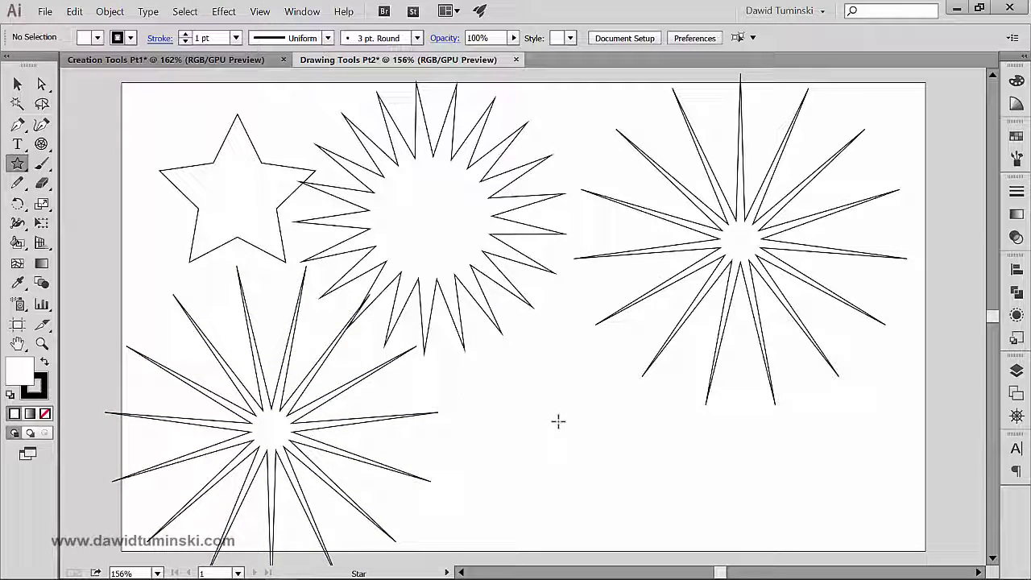
Create a 25-point star from the Star dialog
click(536, 410)
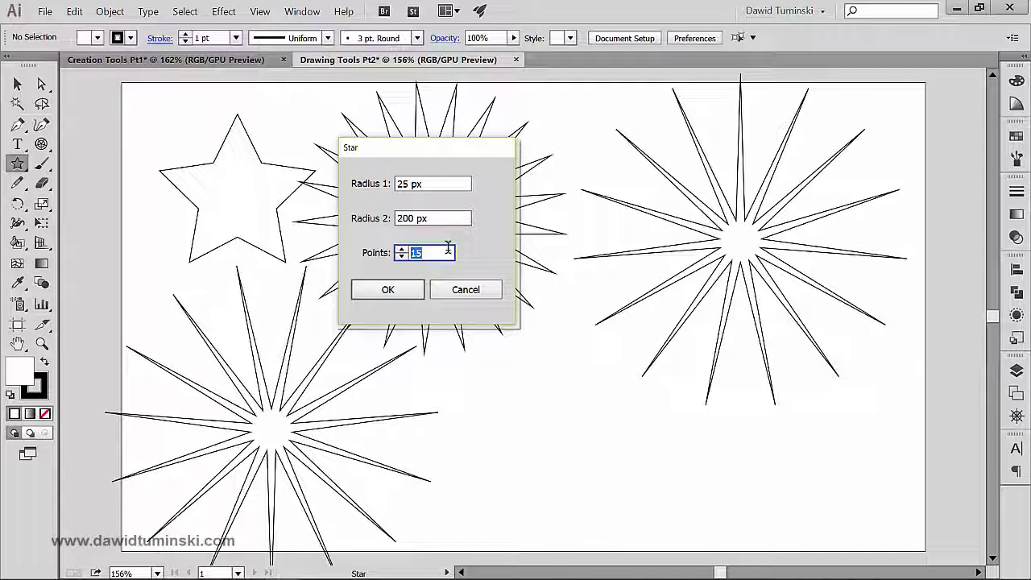
text(25)
key(Return)
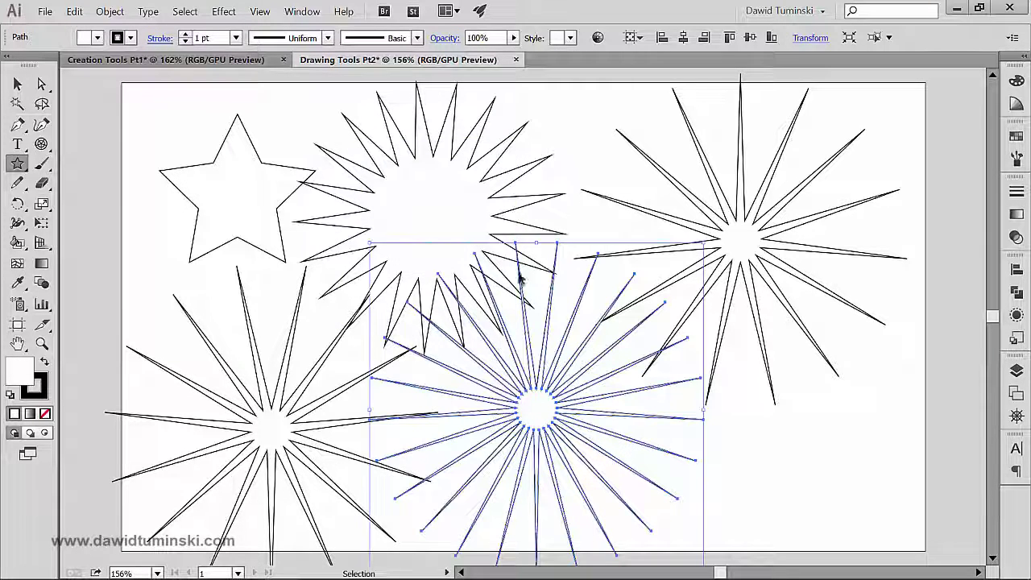
Delete the four other stars and move the remaining starburst up and left
key(ctrl+shift+a)
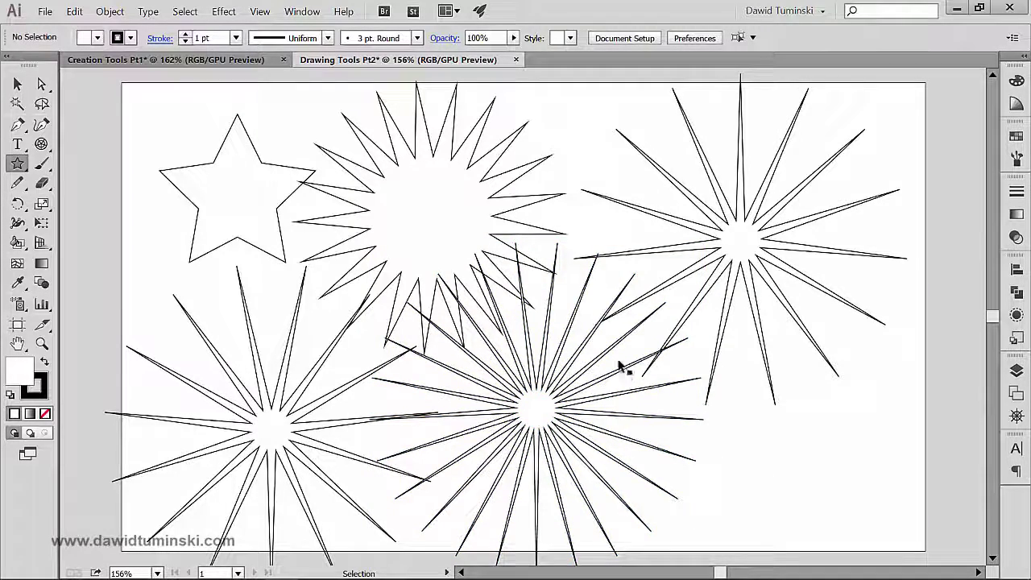
drag(314, 147, 443, 181)
key(Delete)
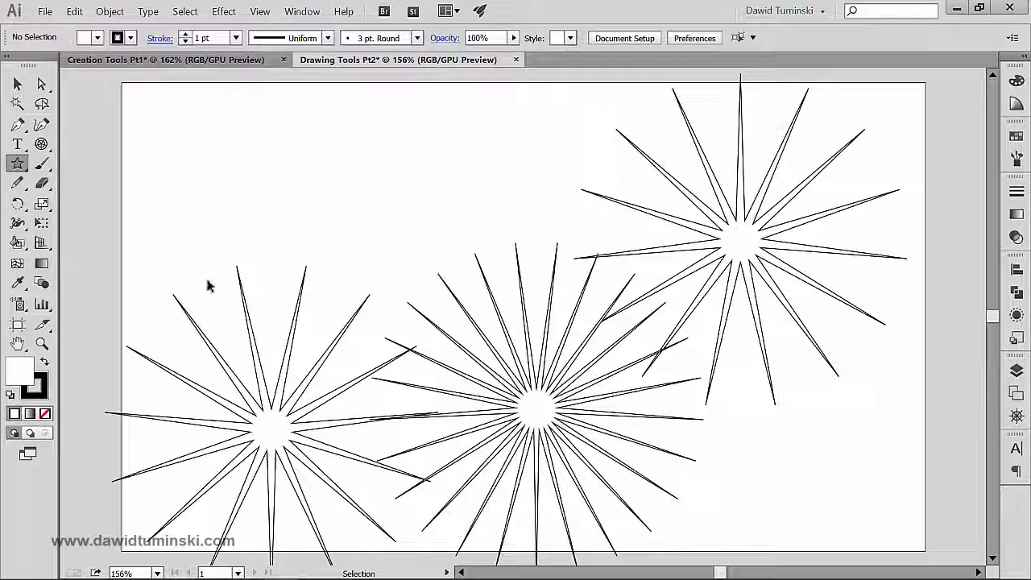
ctrl+click(207, 283)
ctrl+shift+click(761, 208)
key(Delete)
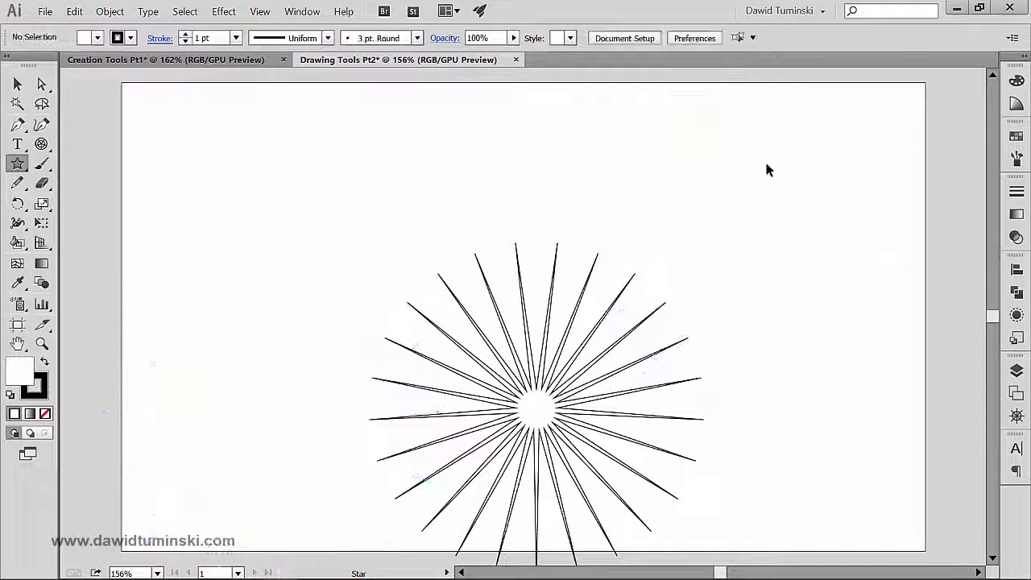
drag(647, 368, 643, 287)
ctrl+click(791, 292)
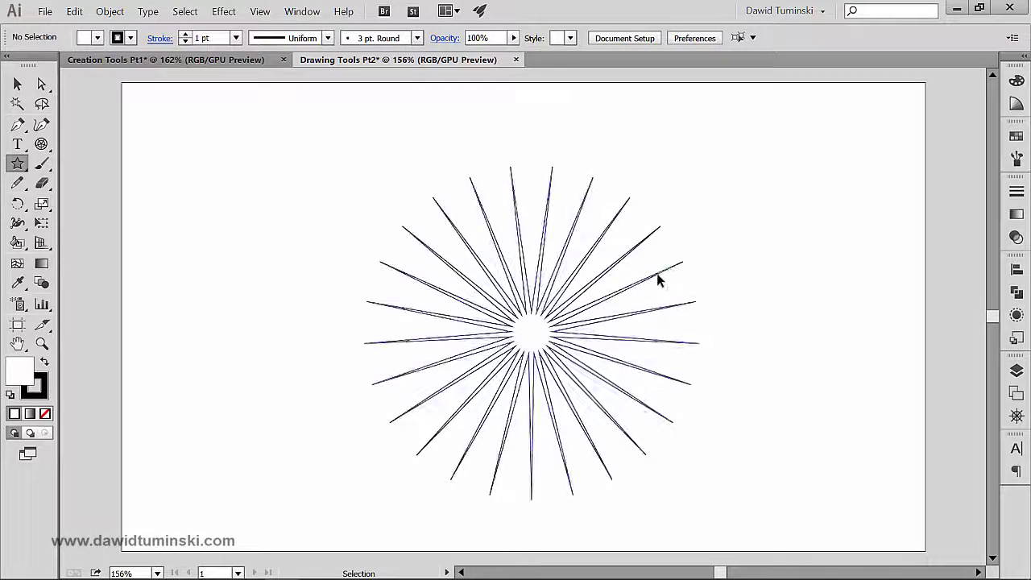
drag(658, 279, 540, 242)
Try dragging out a new star on the right with fewer points, then undo it
click(700, 201)
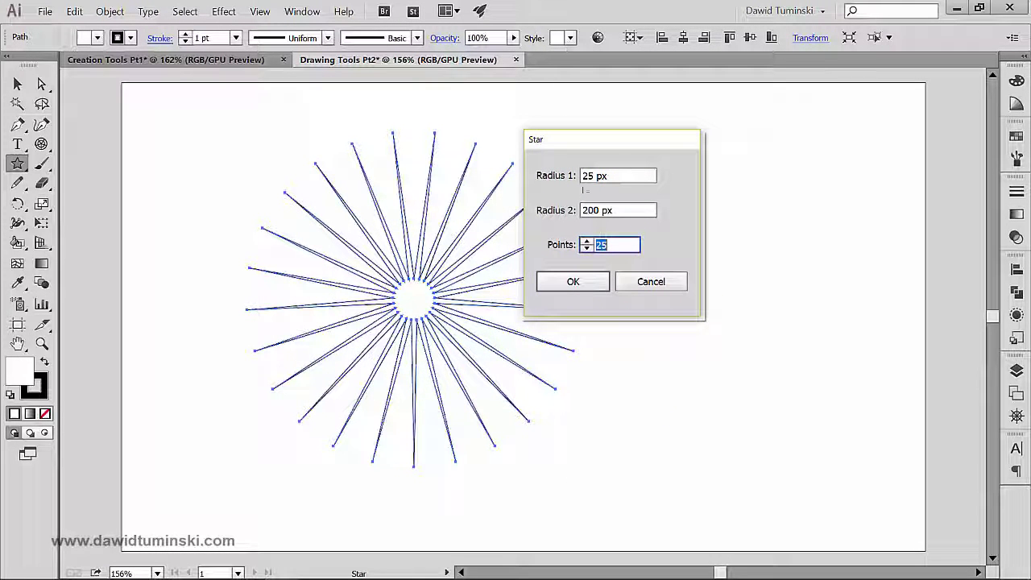
click(657, 289)
ctrl+click(662, 263)
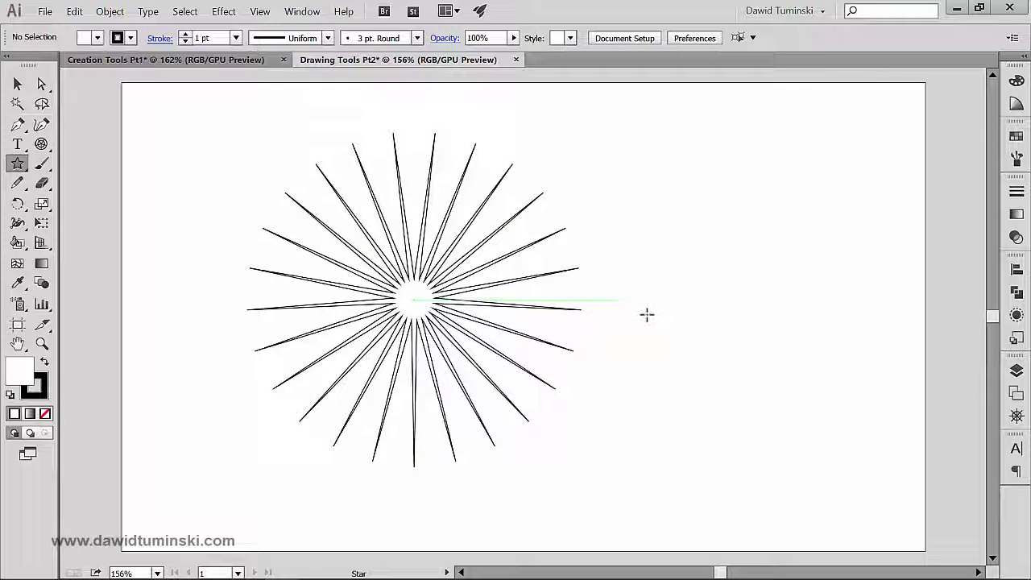
drag(701, 209, 755, 306)
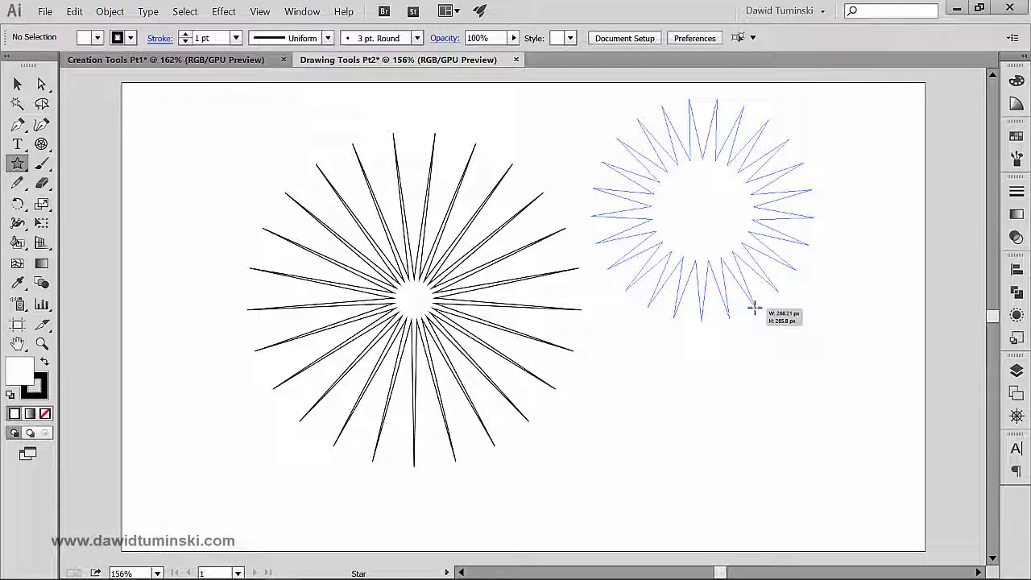
drag(755, 307, 729, 282)
key(Down)
key(Down)
key(Down)
key(Down)
key(Down)
key(Down)
key(Down)
key(Down)
key(Down)
key(Down)
key(Down)
key(Down)
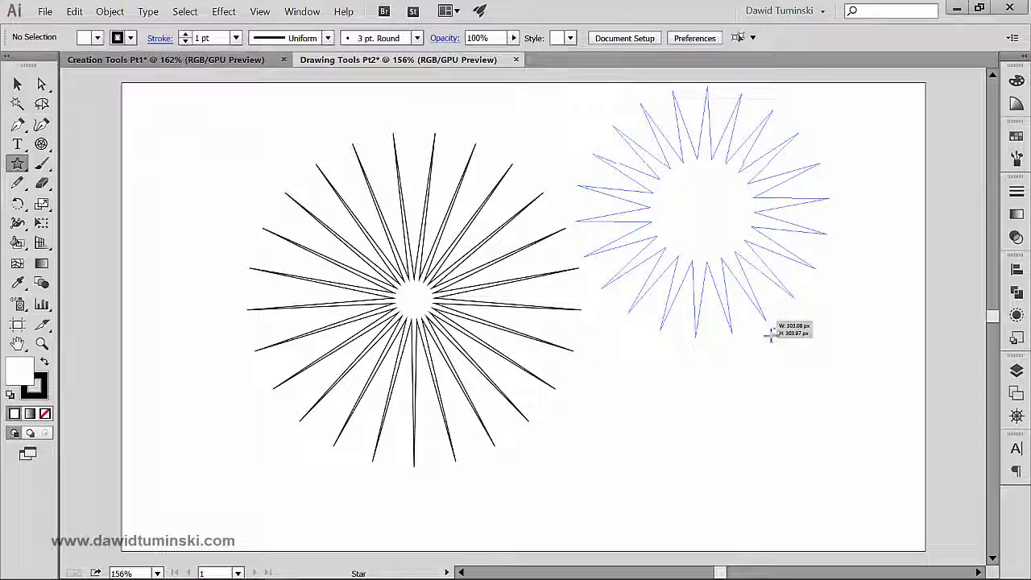
drag(770, 335, 792, 323)
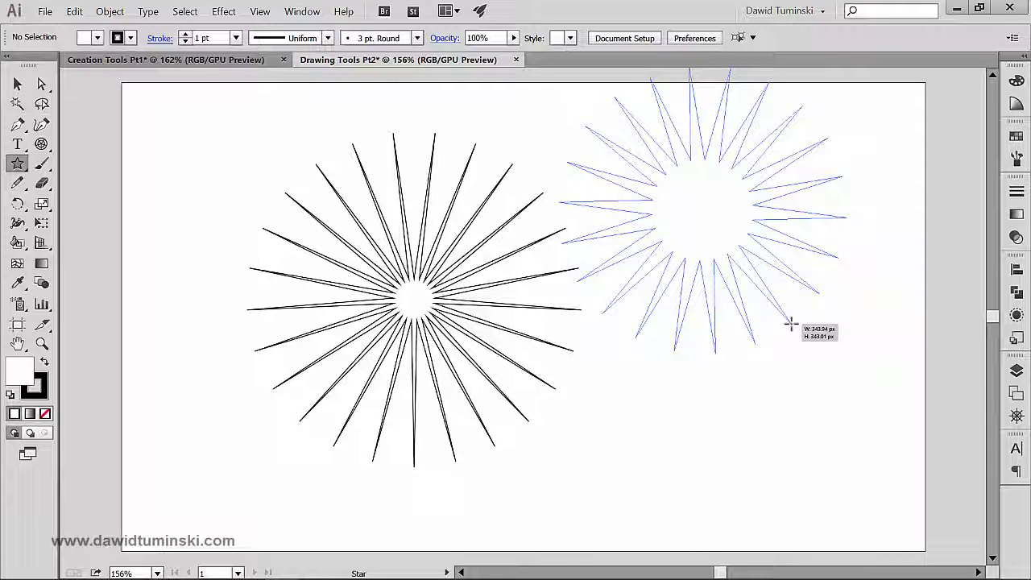
drag(792, 323, 702, 212)
mouse_move(770, 244)
mouse_down()
mouse_move(887, 326)
mouse_move(932, 396)
mouse_move(926, 383)
mouse_up()
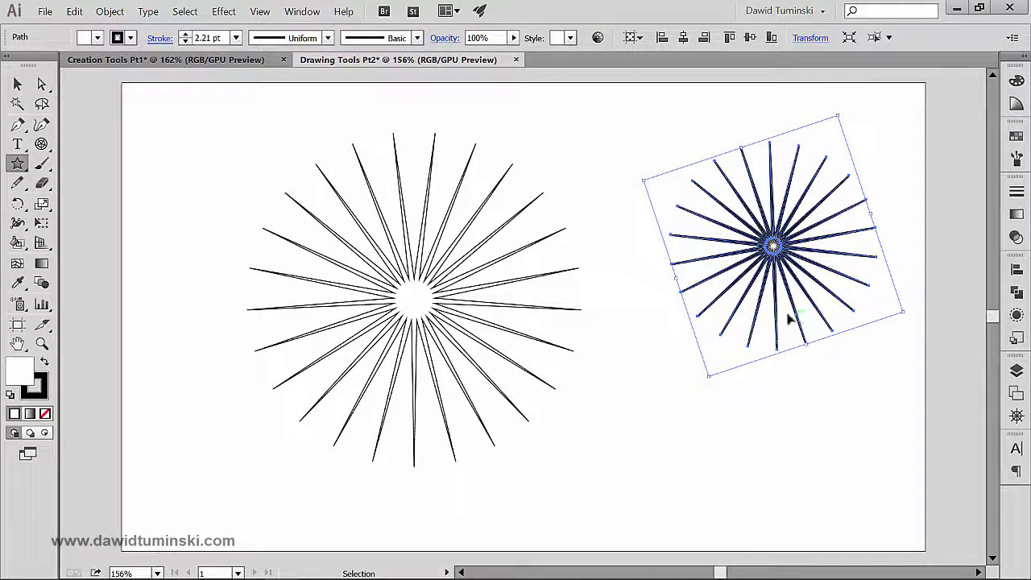
key(ctrl+z)
key(ctrl+shift+z)
key(ctrl+z)
Draw a smaller starburst to the right and give it a 1 pt stroke
drag(744, 251, 659, 297)
double_click(203, 38)
text(1)
key(Return)
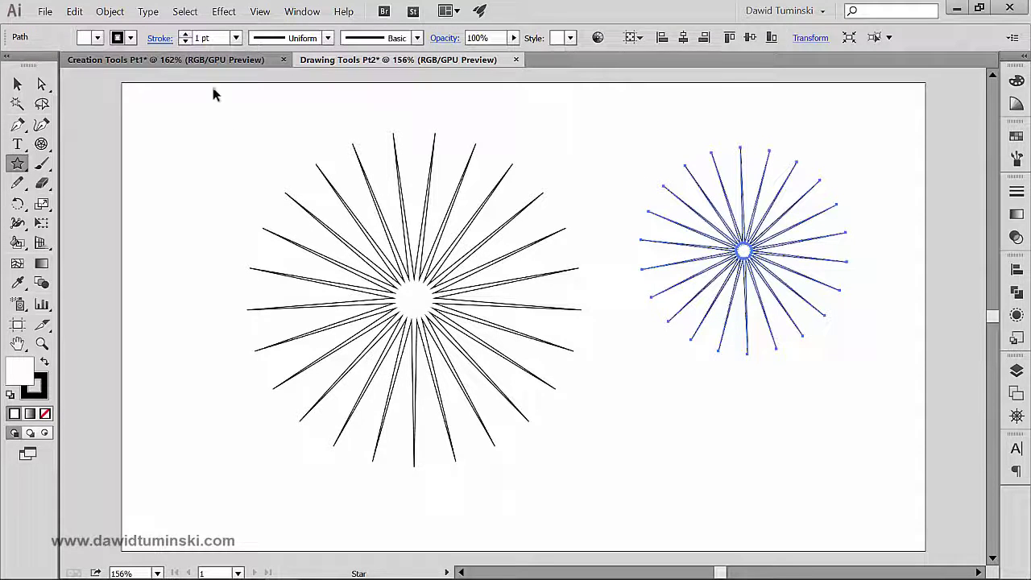
ctrl+click(173, 146)
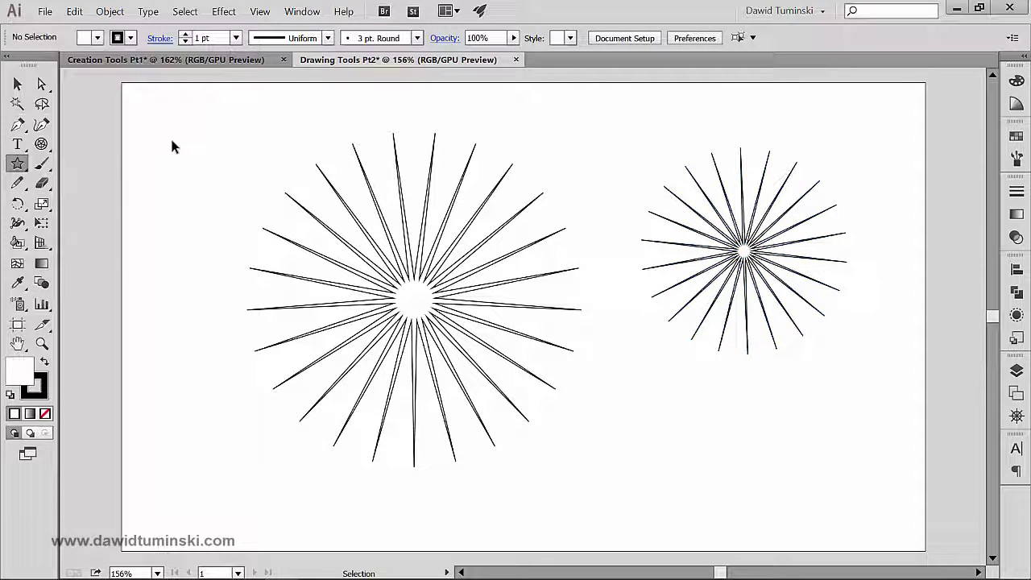
Marquee-select both starbursts and delete them, clearing the artboard
click(17, 84)
click(713, 295)
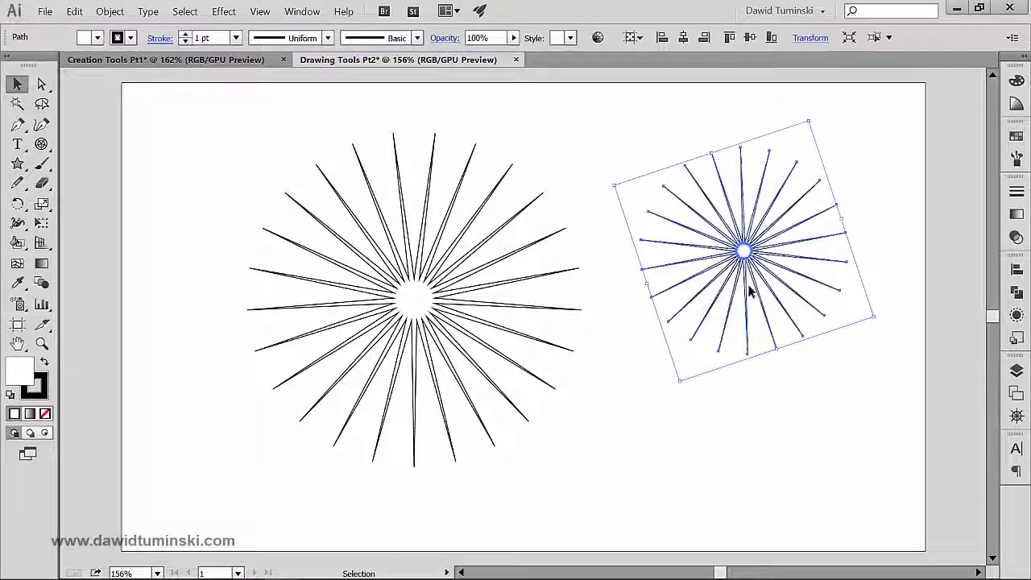
click(659, 121)
drag(344, 109, 782, 327)
key(Delete)
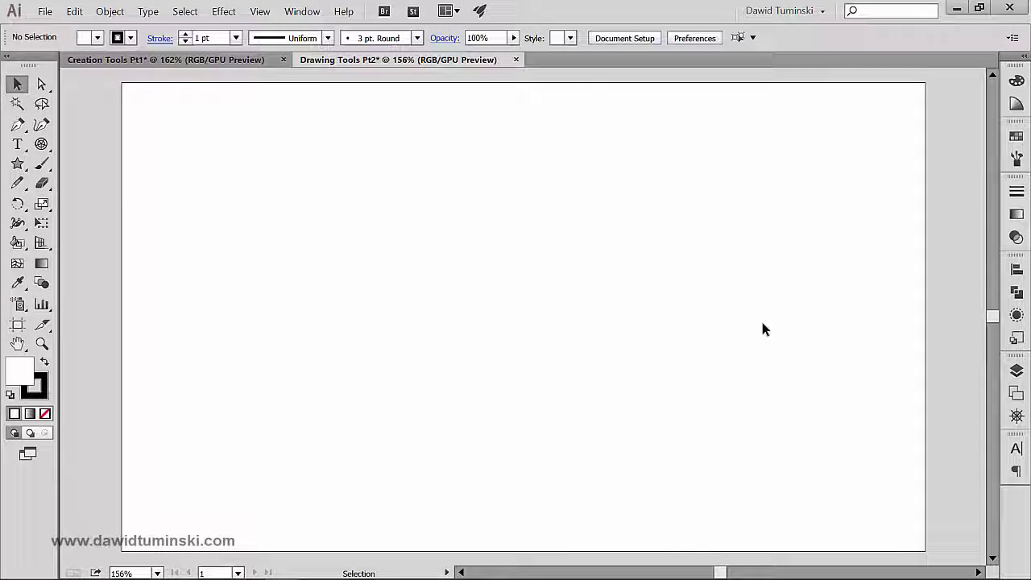
Draw a large many-pointed star near the centre, then rotate, scale down and nudge it into place
drag(18, 165, 72, 240)
drag(477, 264, 512, 324)
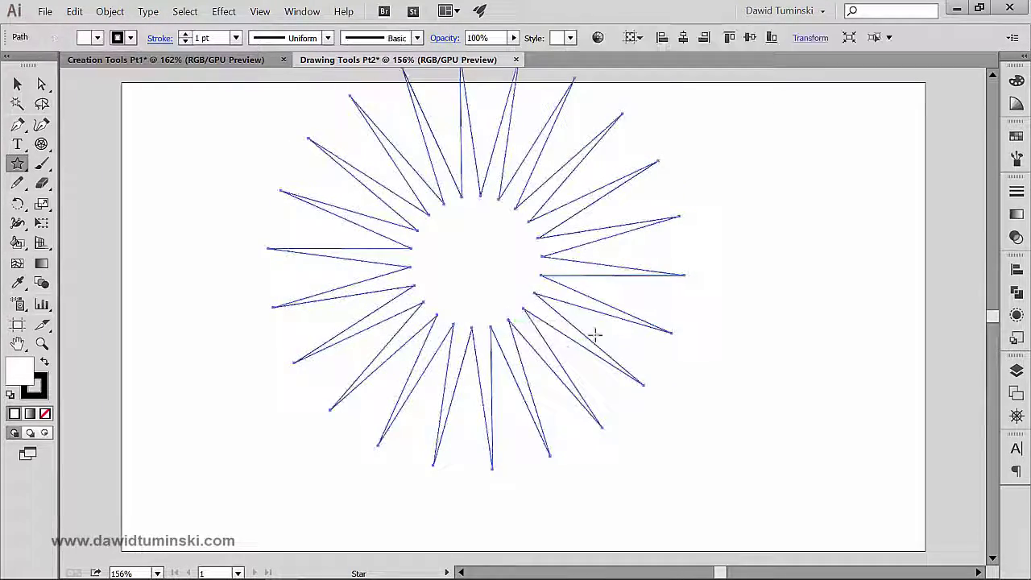
ctrl+click(734, 282)
drag(641, 285, 695, 341)
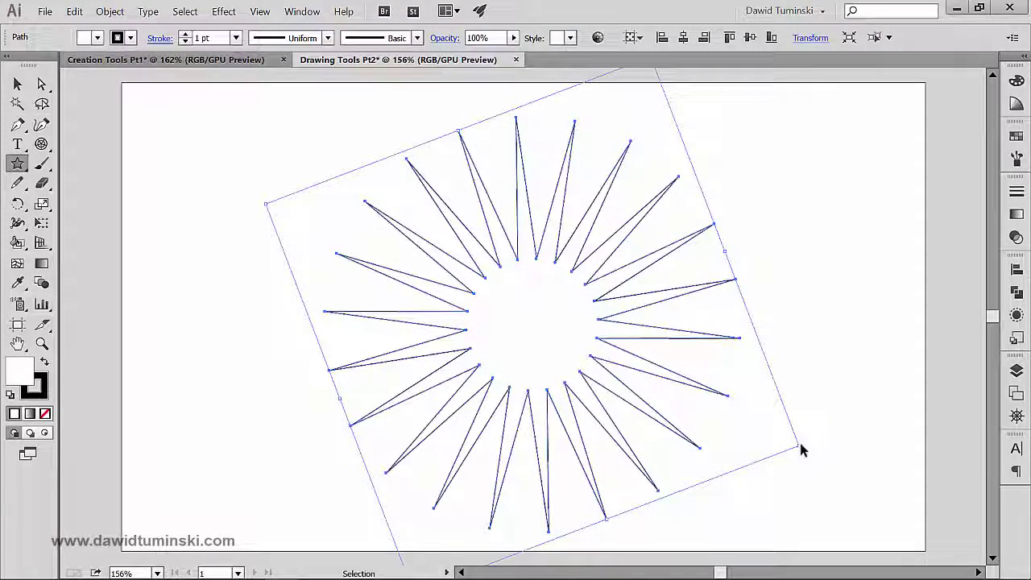
mouse_move(800, 444)
mouse_down()
mouse_move(750, 438)
mouse_move(737, 418)
mouse_up()
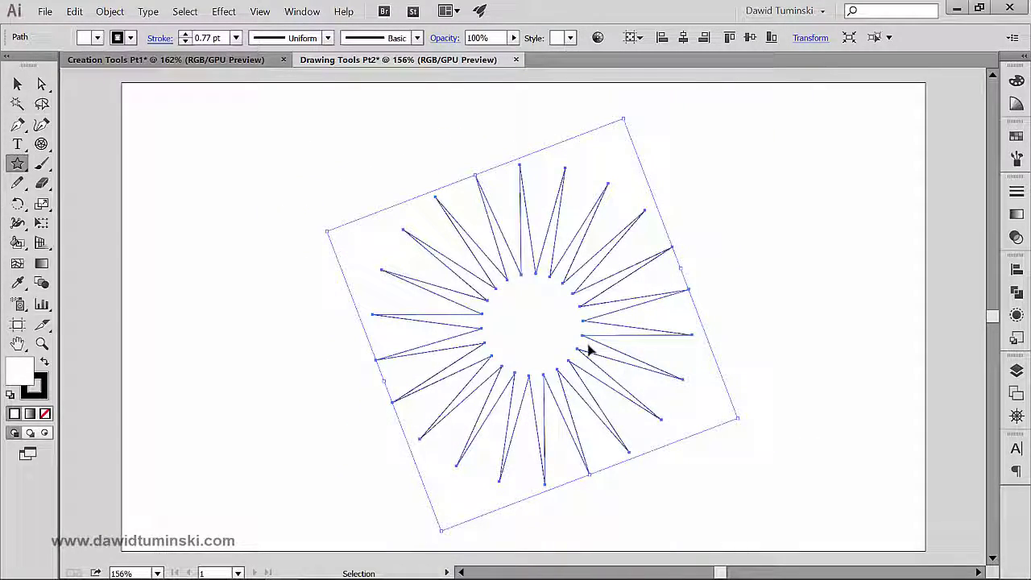
drag(588, 357, 582, 341)
ctrl+click(732, 322)
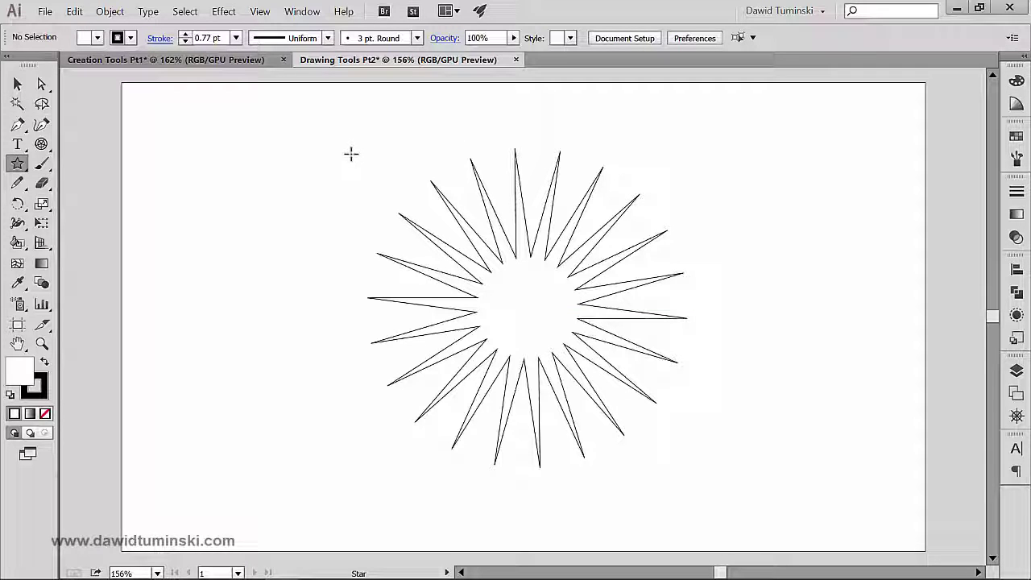
drag(443, 144, 715, 266)
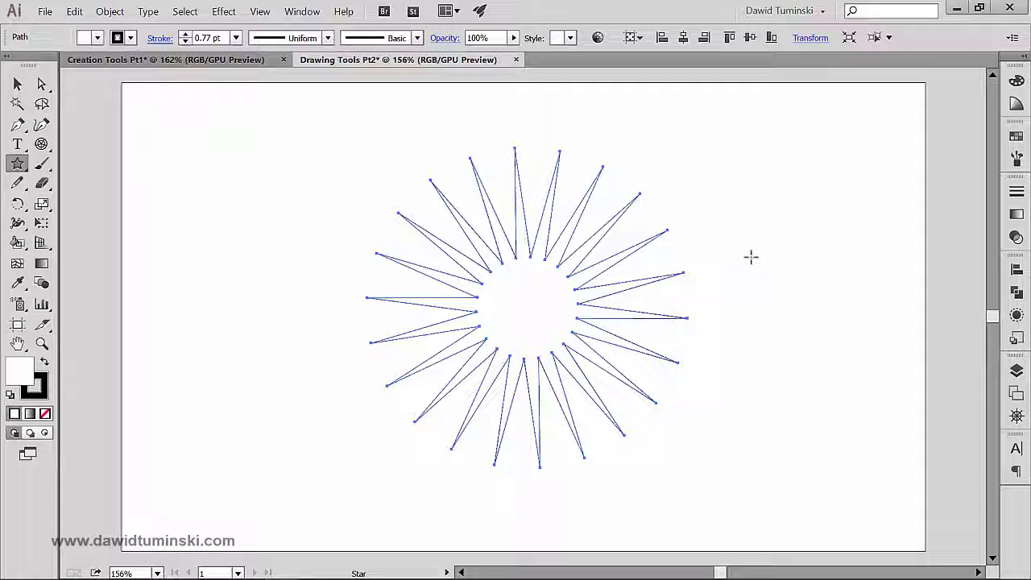
drag(18, 164, 93, 266)
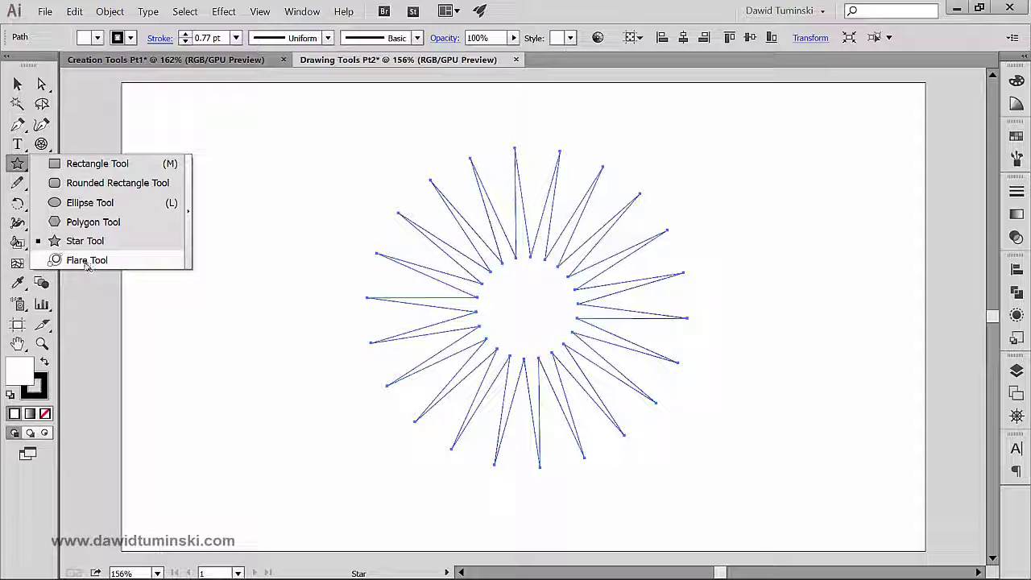